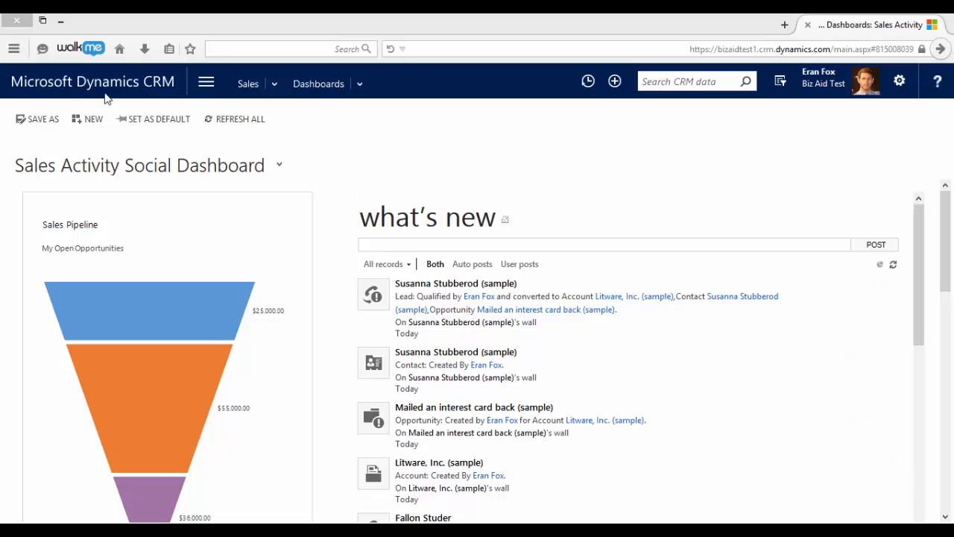
Go to Settings > Processes and start a new process from My Processes
left_click(206, 82)
left_click(478, 126)
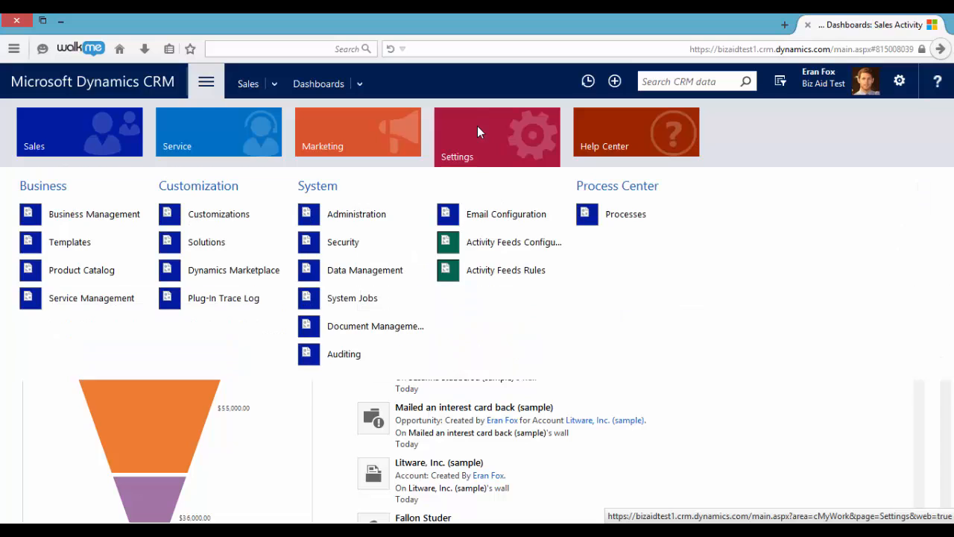
left_click(607, 216)
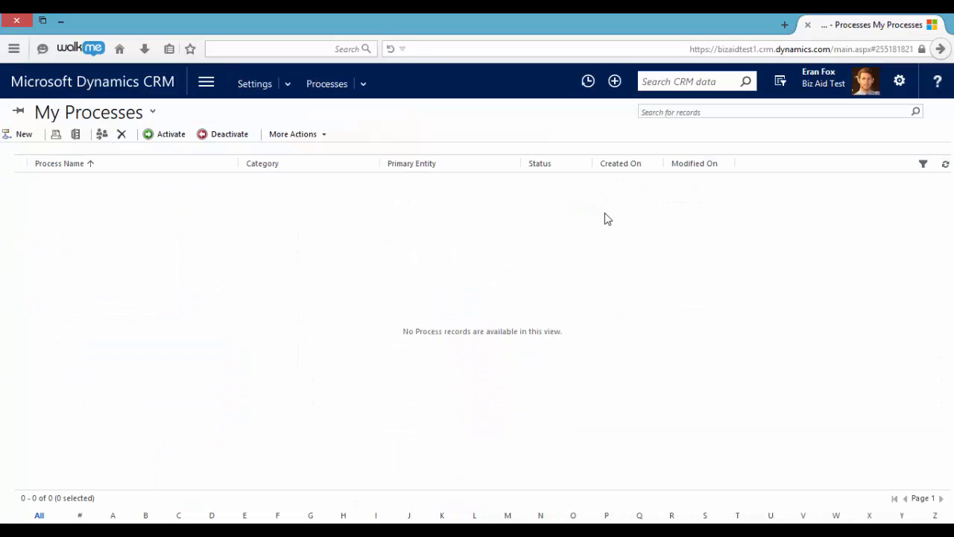
left_click(22, 134)
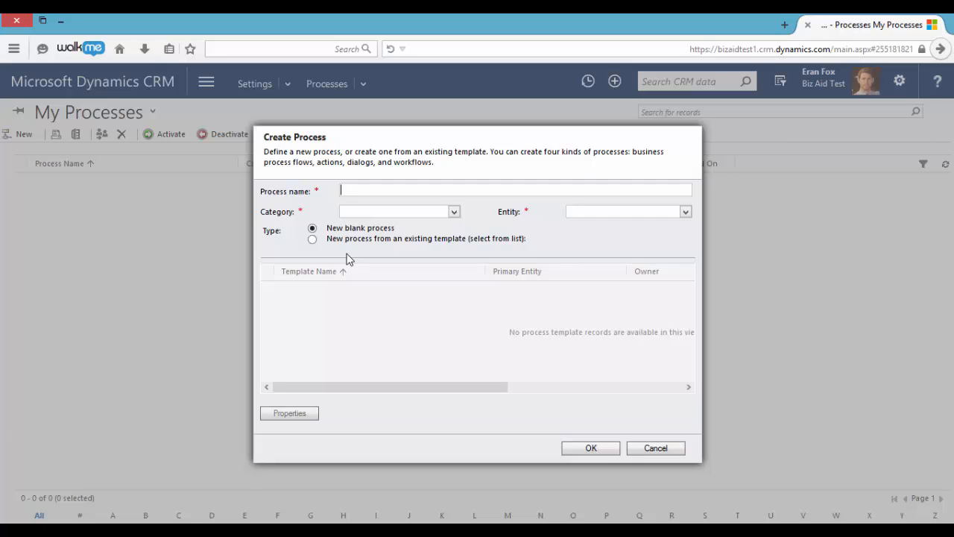
Create a Workflow on the Lead entity named 'Create new task after creating a new lead'
type("Create new task after creati")
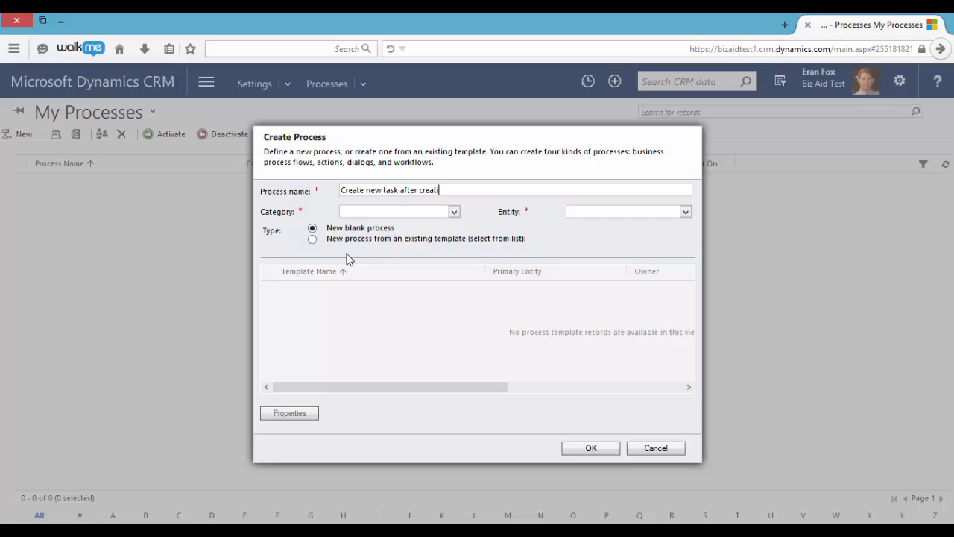
type("ng a new lead")
left_click(369, 212)
left_click(376, 264)
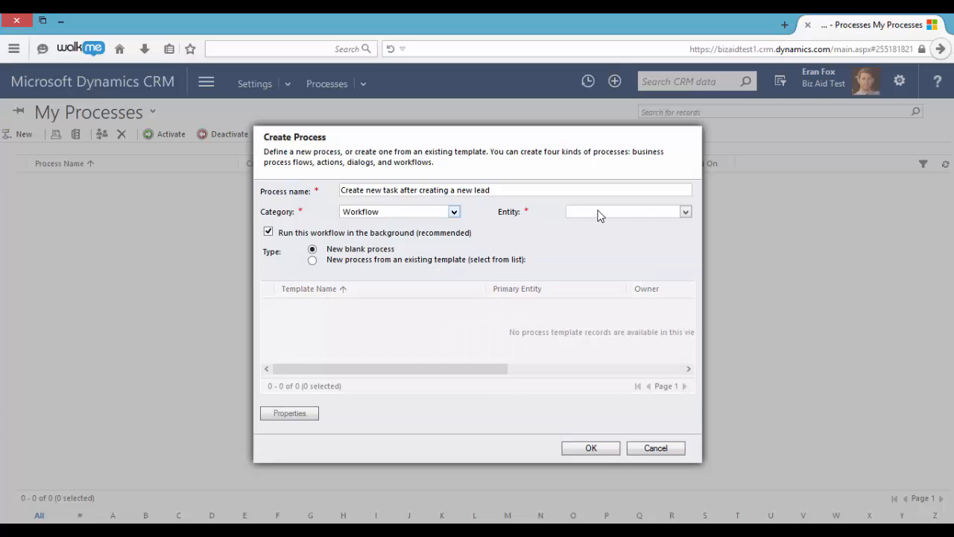
left_click(599, 214)
key("l")
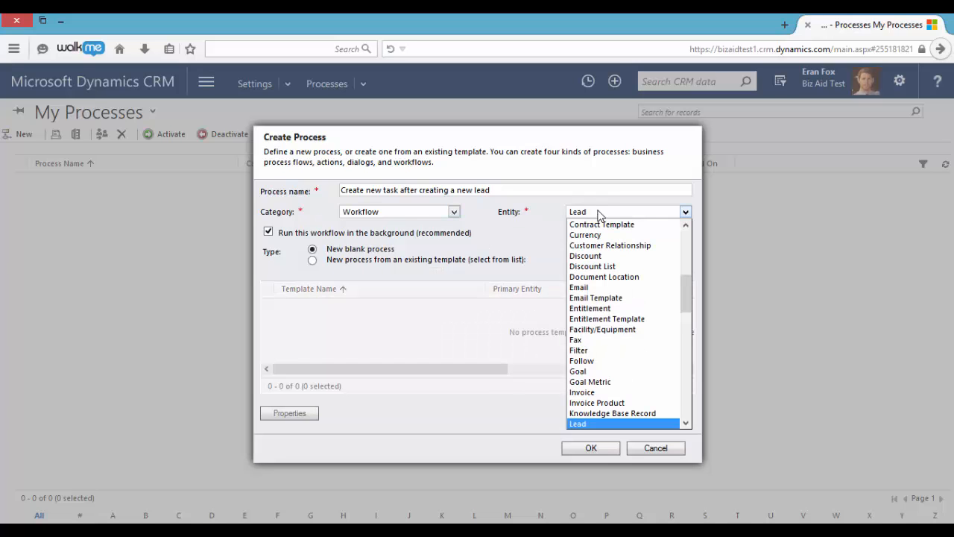
left_click(599, 423)
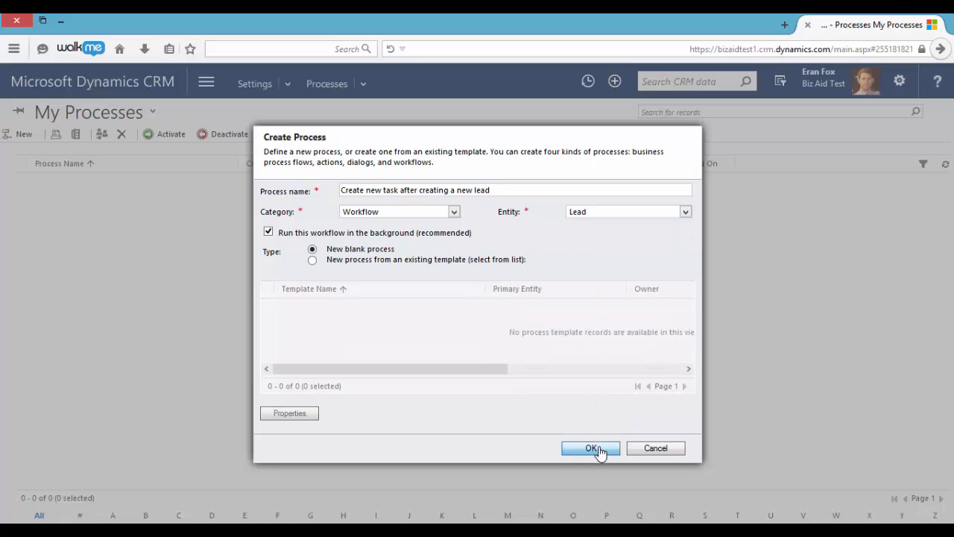
left_click(592, 448)
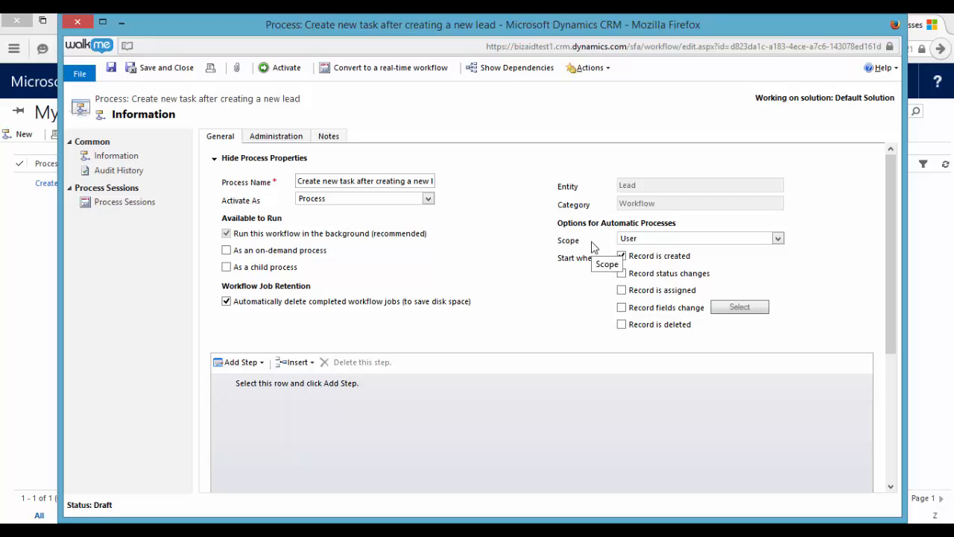
Set the scope to Organization, add a Check Condition step, and open its condition settings
left_click(631, 240)
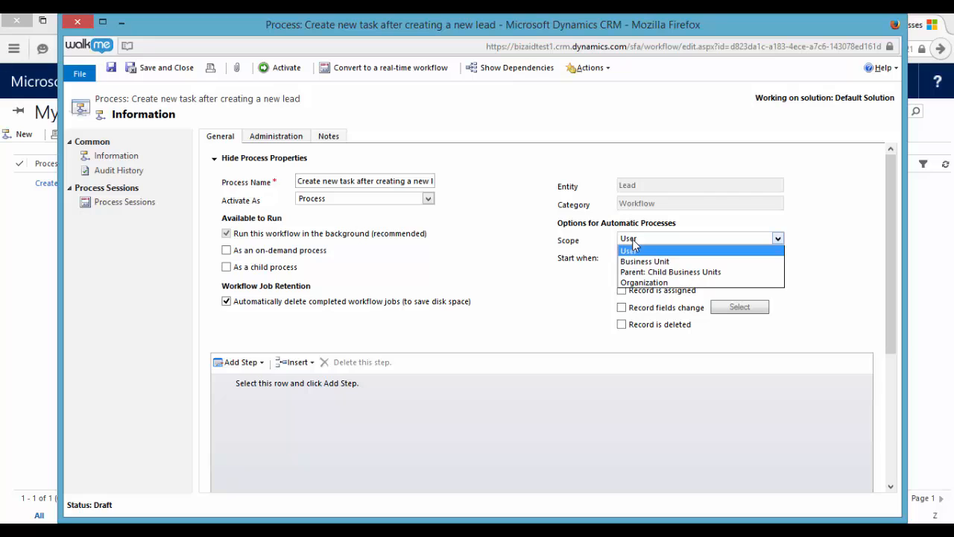
left_click(644, 282)
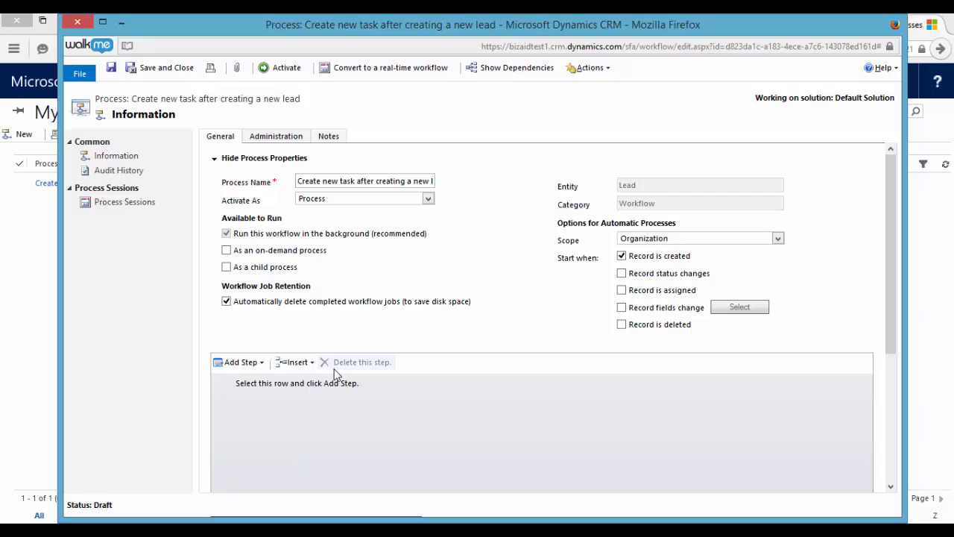
left_click(314, 384)
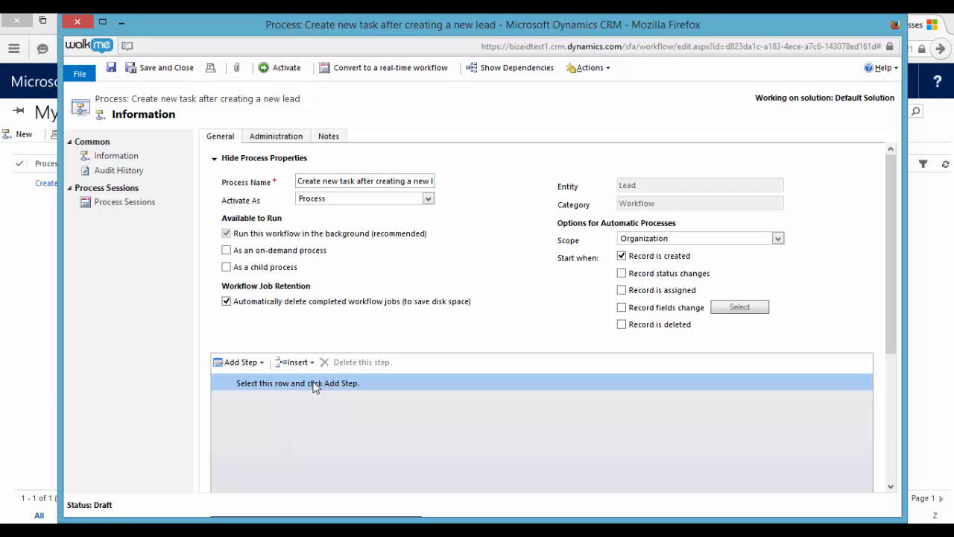
left_click(261, 364)
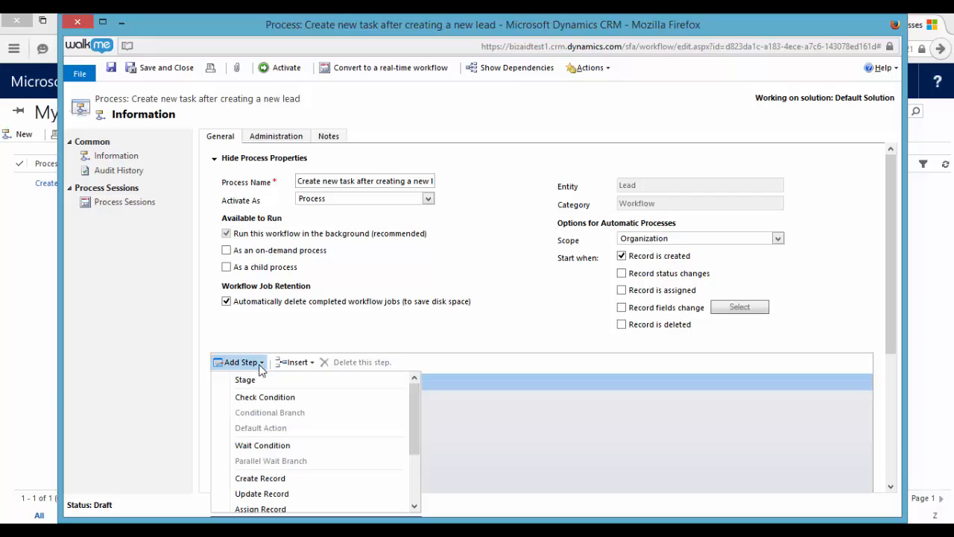
left_click(277, 398)
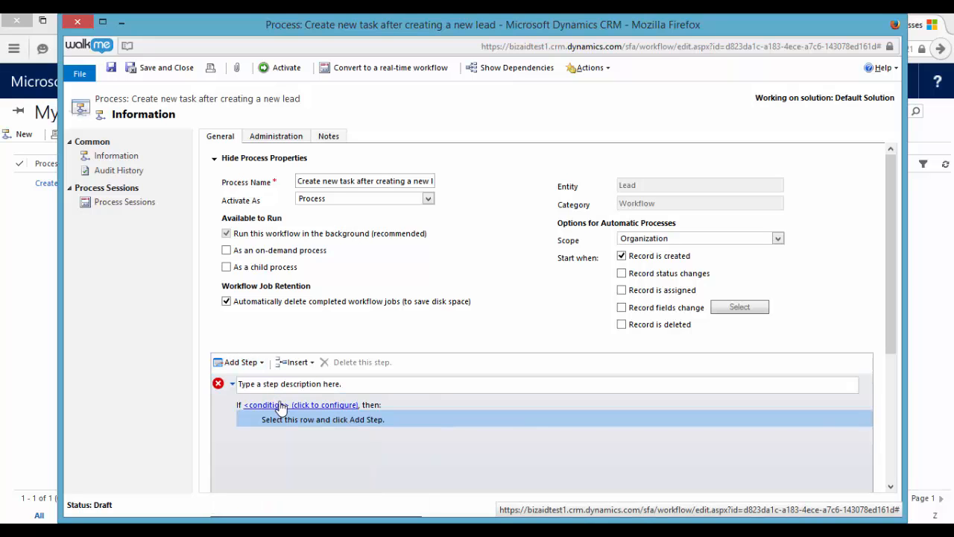
left_click(281, 407)
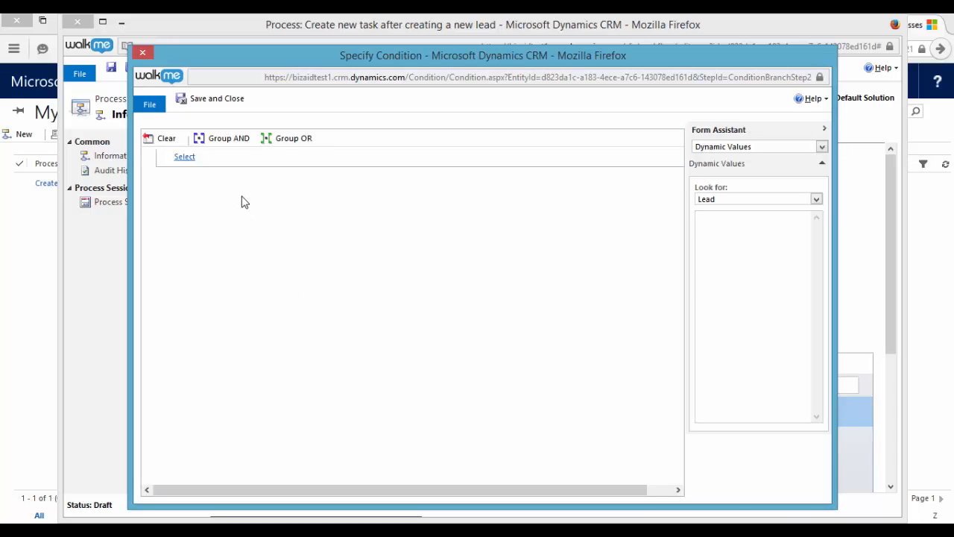
Define the condition as Lead Email 'Does Not Contain Data' and save it
left_click(191, 157)
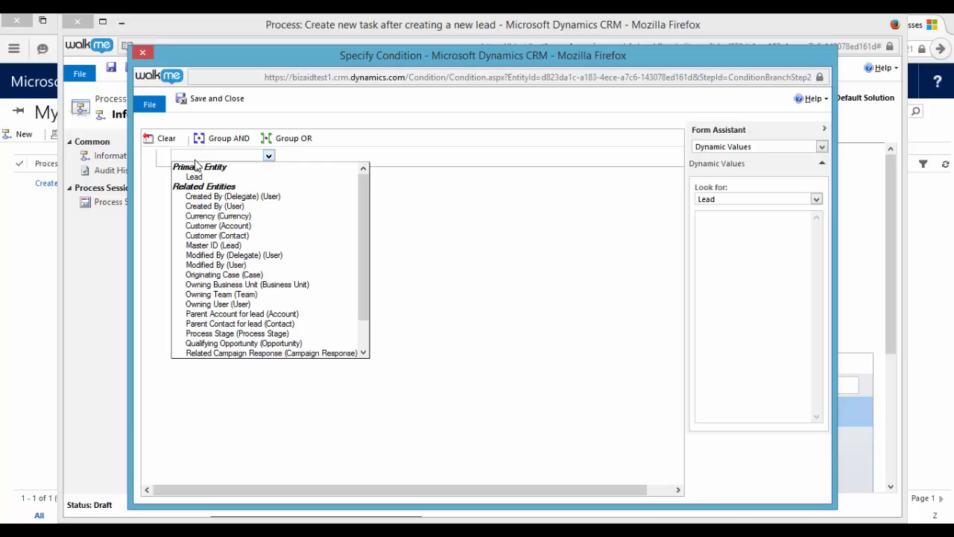
left_click(209, 173)
left_click(318, 157)
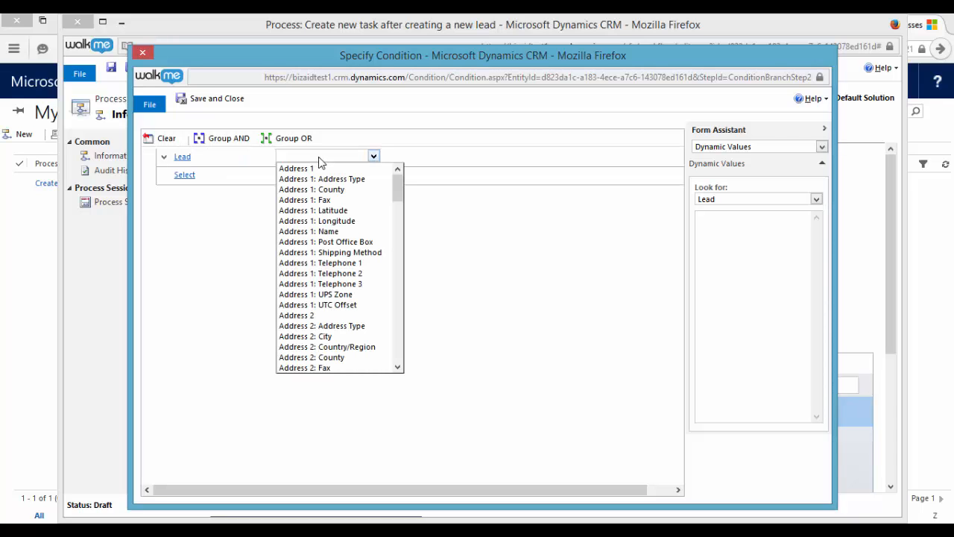
key("e")
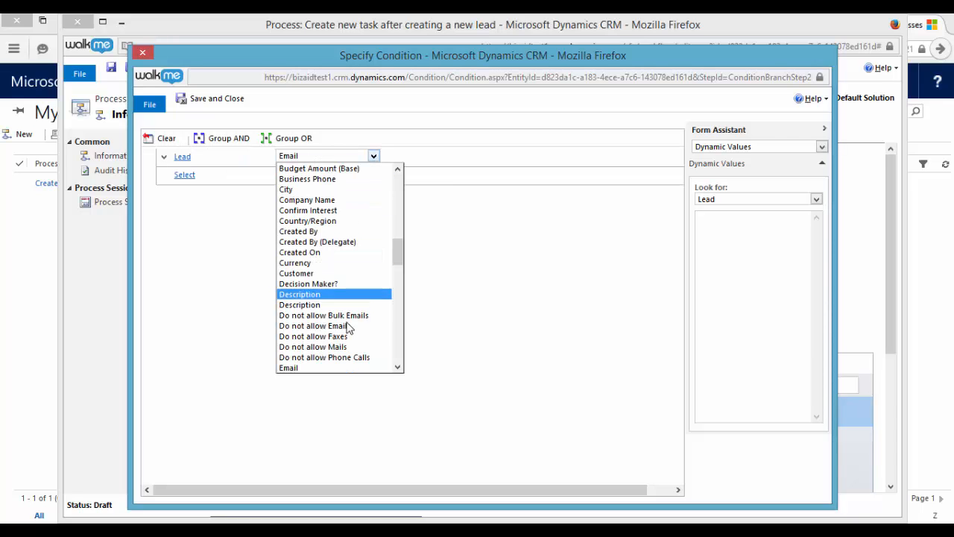
left_click(328, 368)
left_click(421, 158)
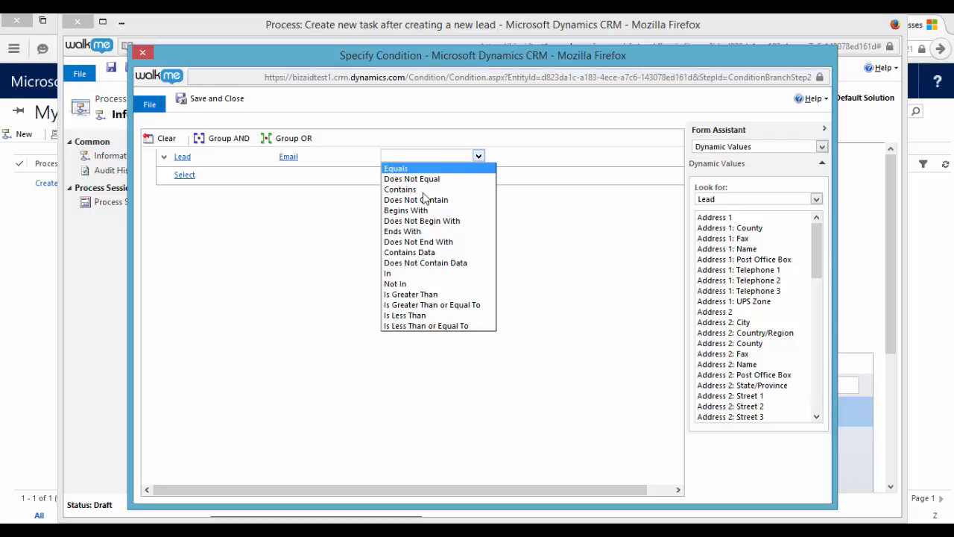
left_click(439, 264)
left_click(228, 102)
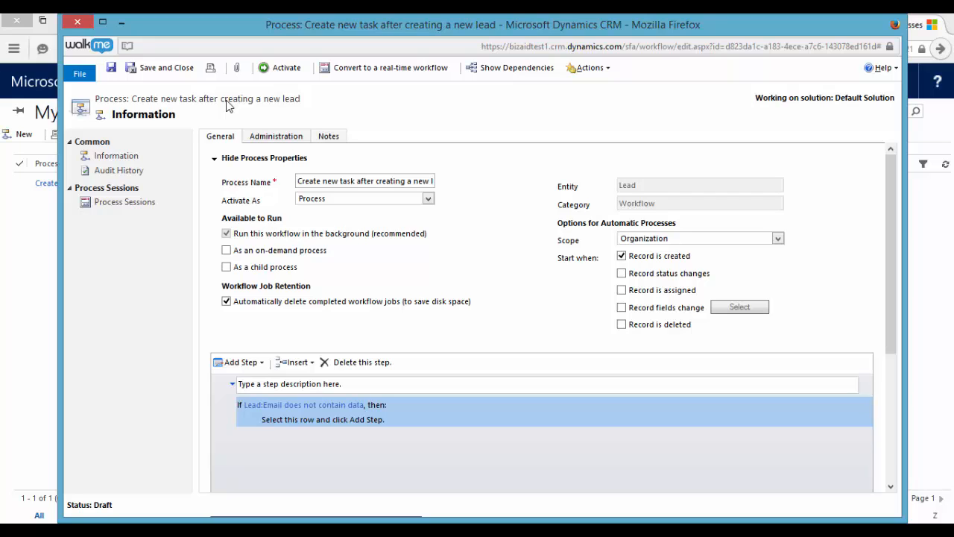
Add a Create Record step inside the condition branch that creates a Task
left_click(275, 421)
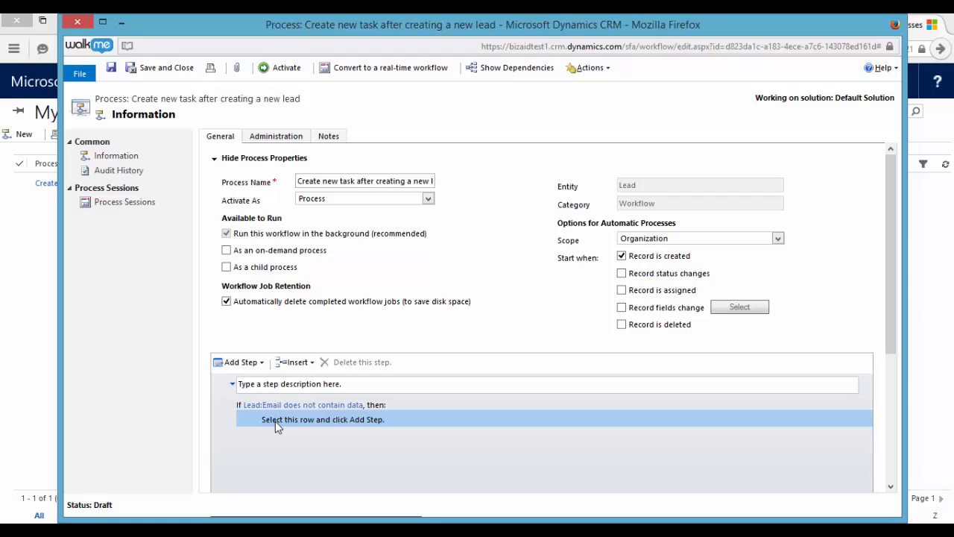
left_click(246, 362)
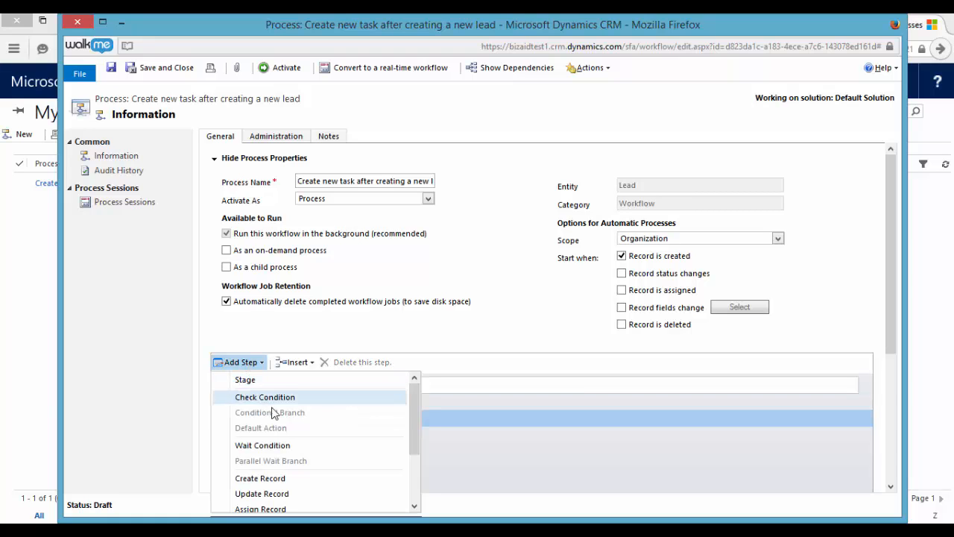
scroll(283, 436, "down", 1)
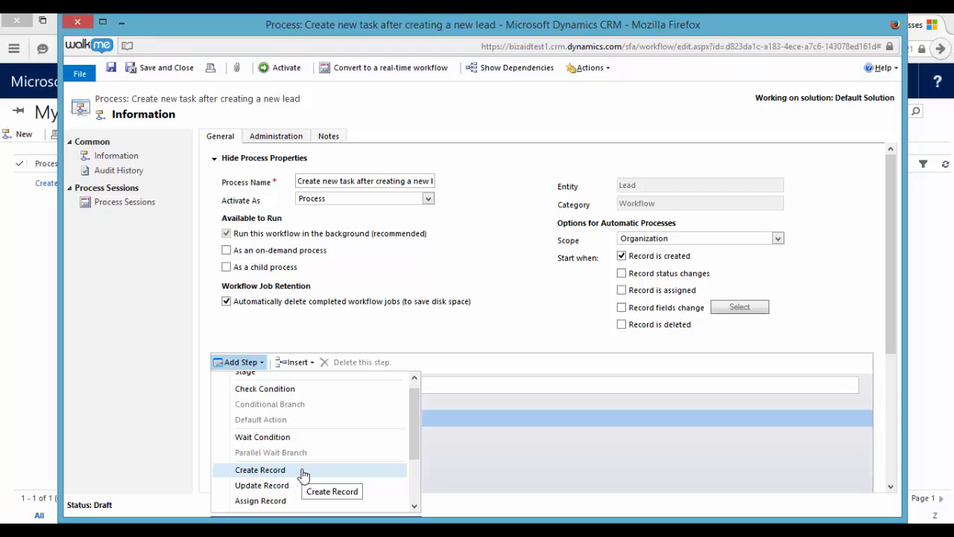
scroll(302, 474, "down", 2)
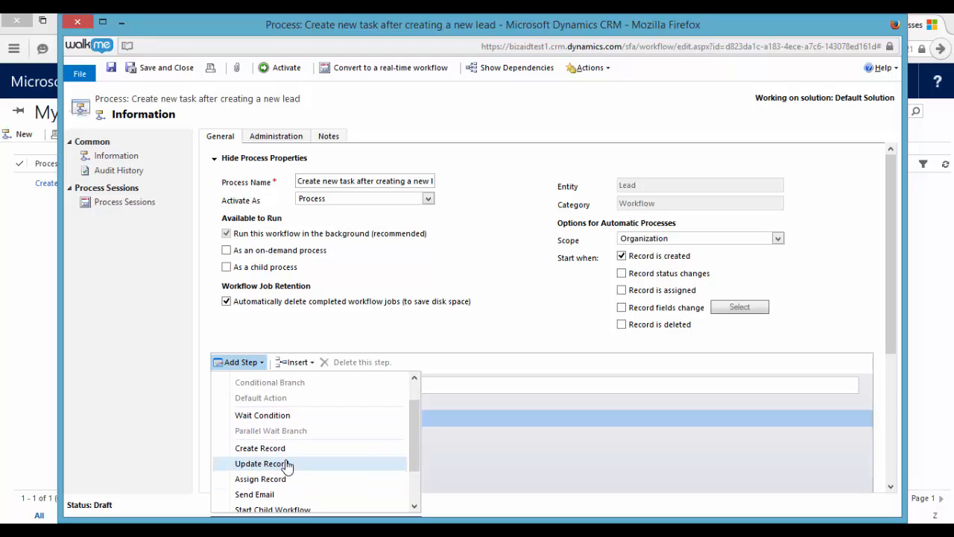
scroll(288, 461, "down", 1)
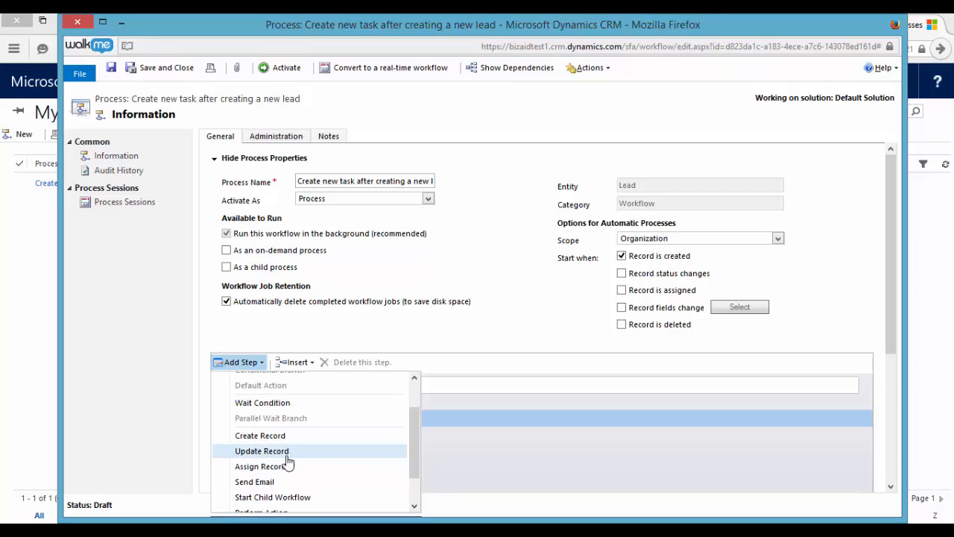
scroll(289, 478, "down", 1)
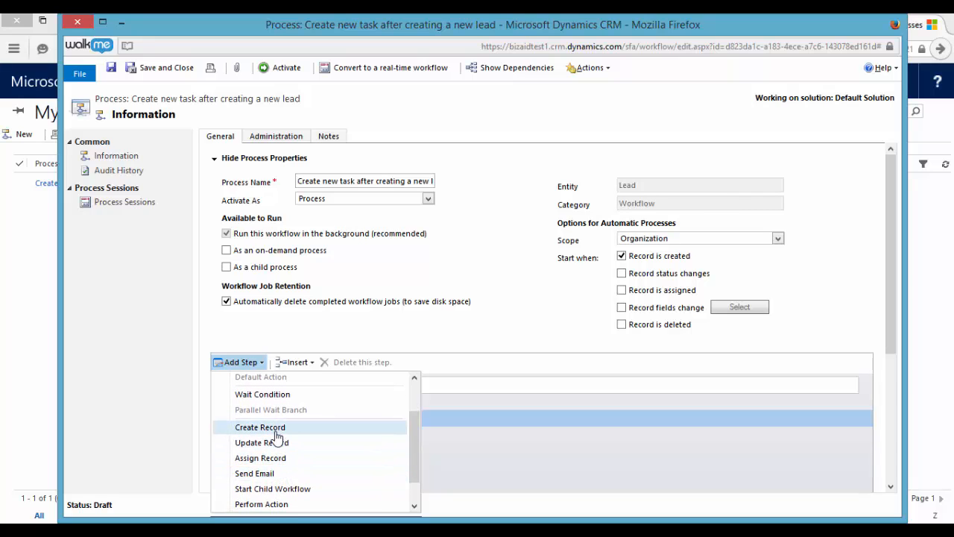
left_click(276, 432)
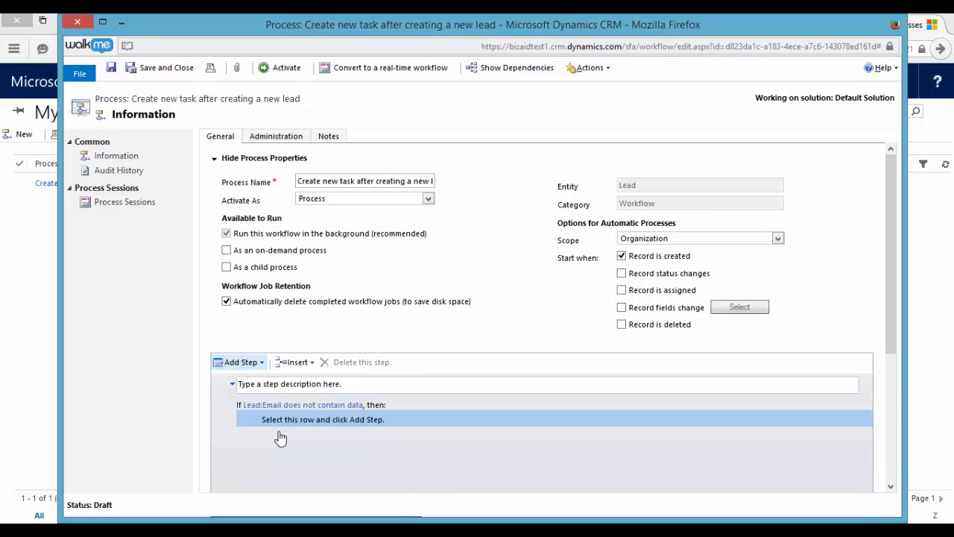
left_click(314, 439)
key("t")
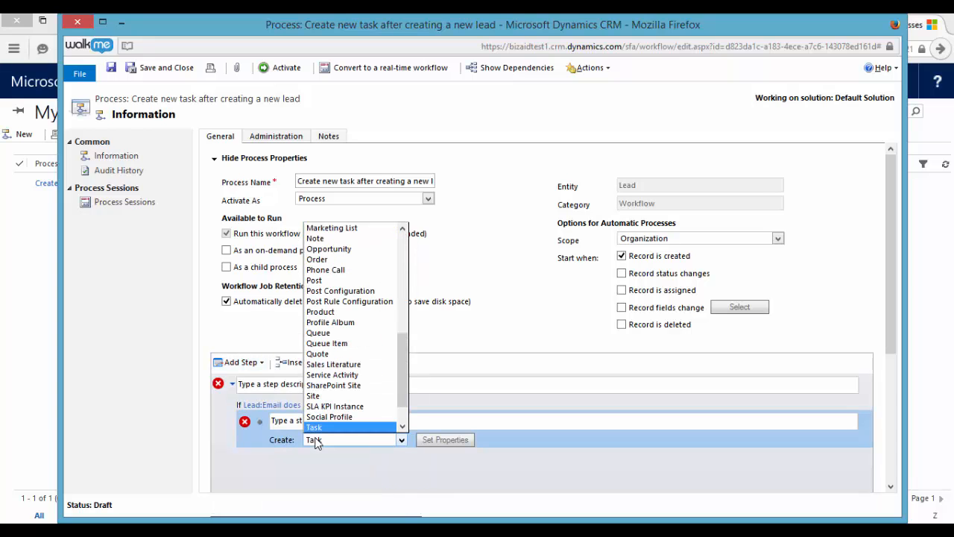
key("Return")
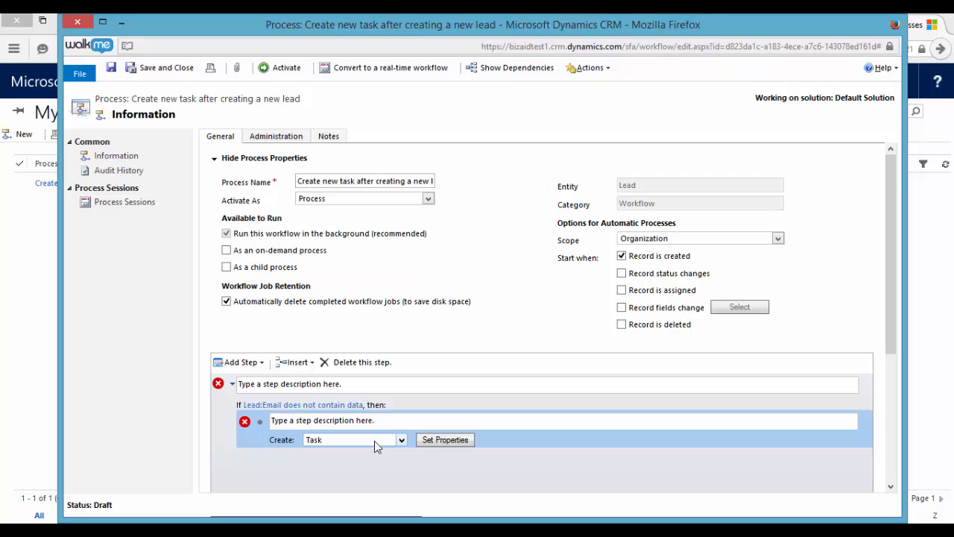
Give the task the subject 'Contact the customer for a valid Email'
left_click(446, 439)
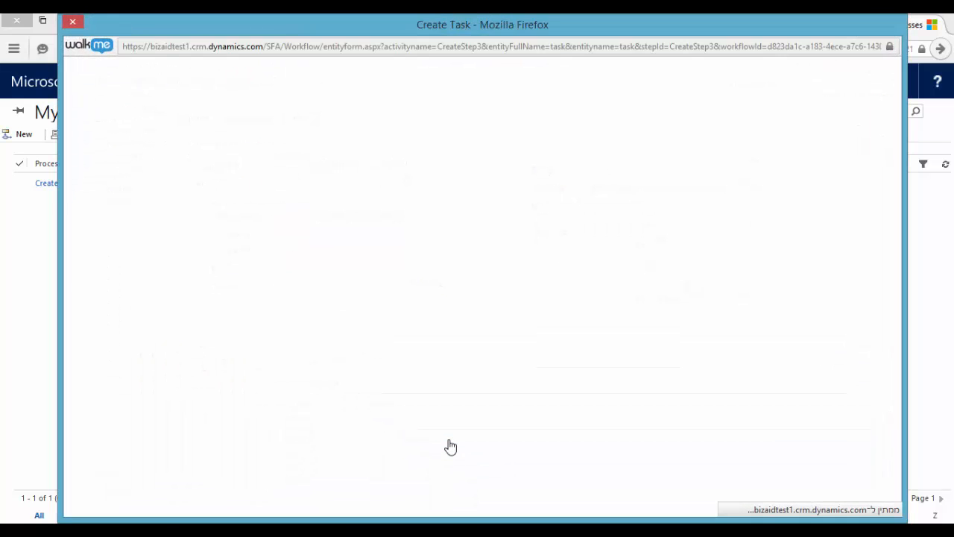
left_click(264, 150)
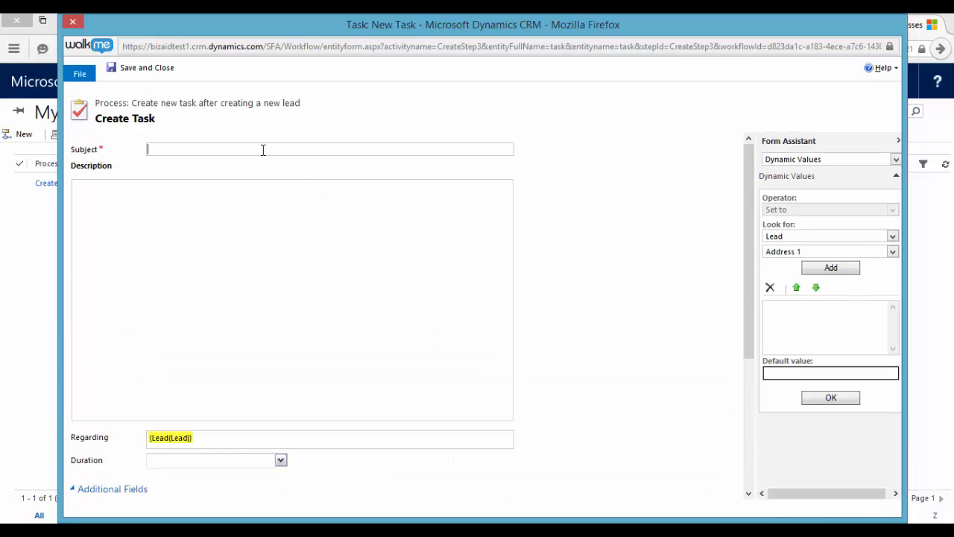
type("Contact the customer for a")
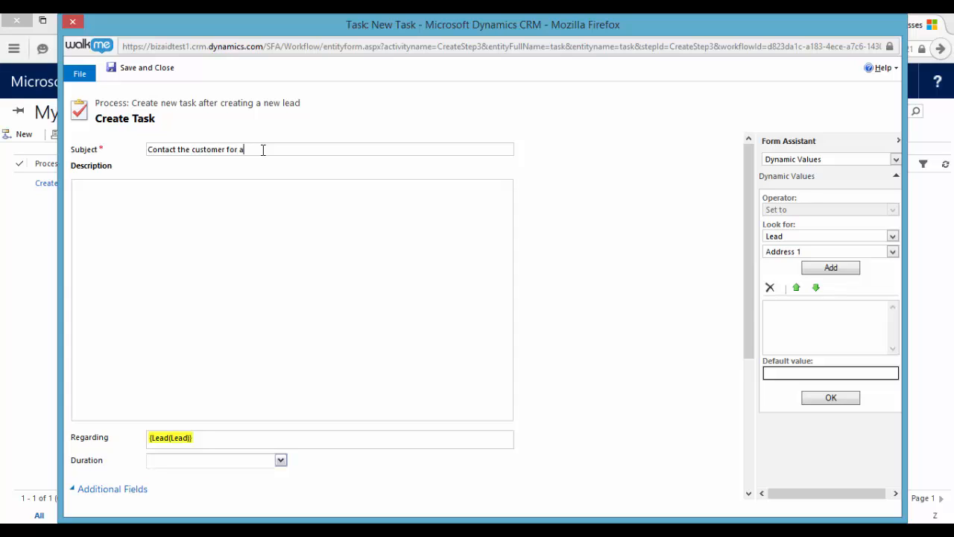
type(" valid Email")
Set the task's Due Date to 1 Day After Created On(Lead)
scroll(254, 188, "down", 2)
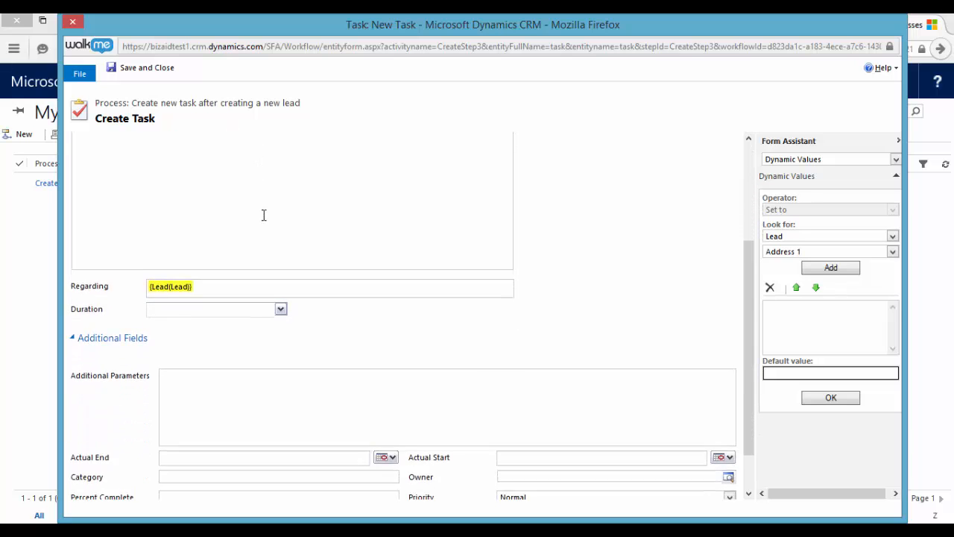
scroll(264, 215, "down", 1)
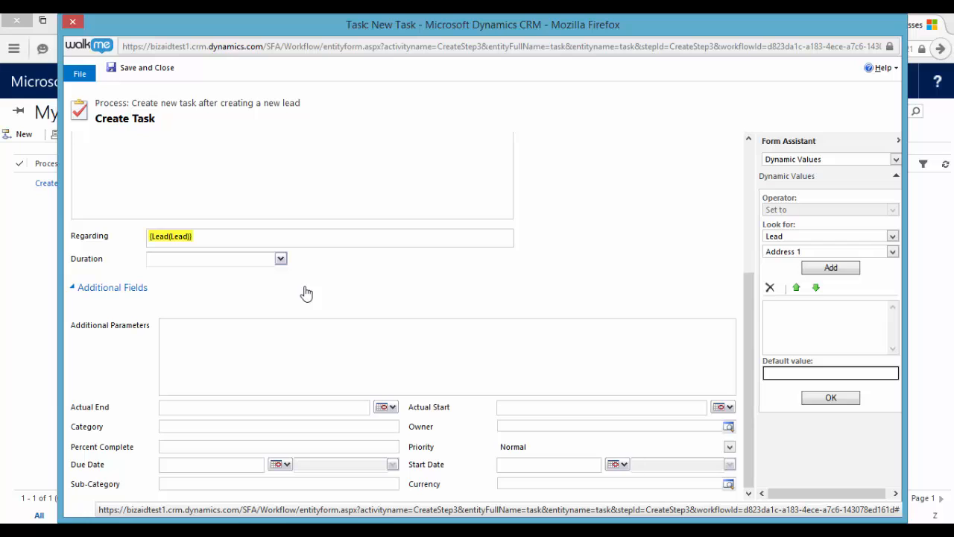
left_click(229, 463)
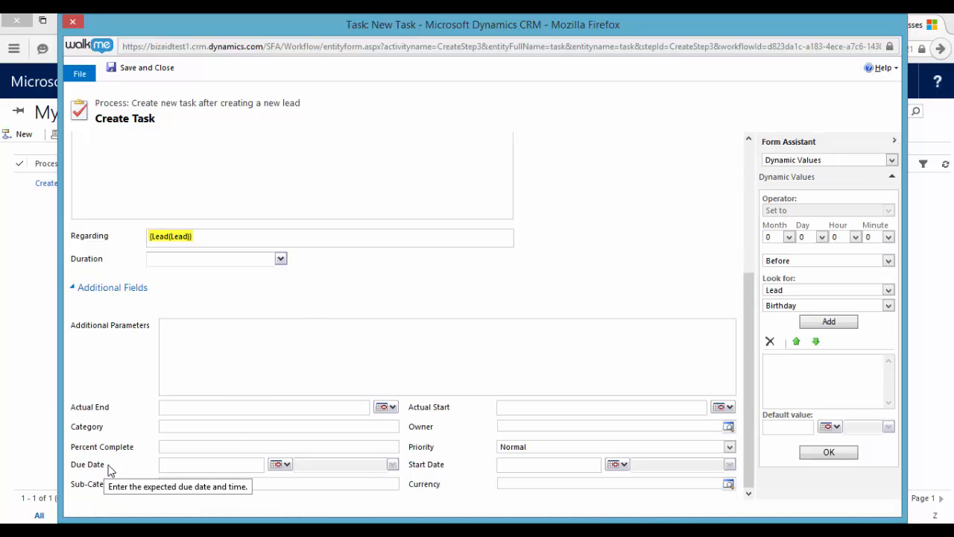
left_click(822, 238)
left_click(814, 260)
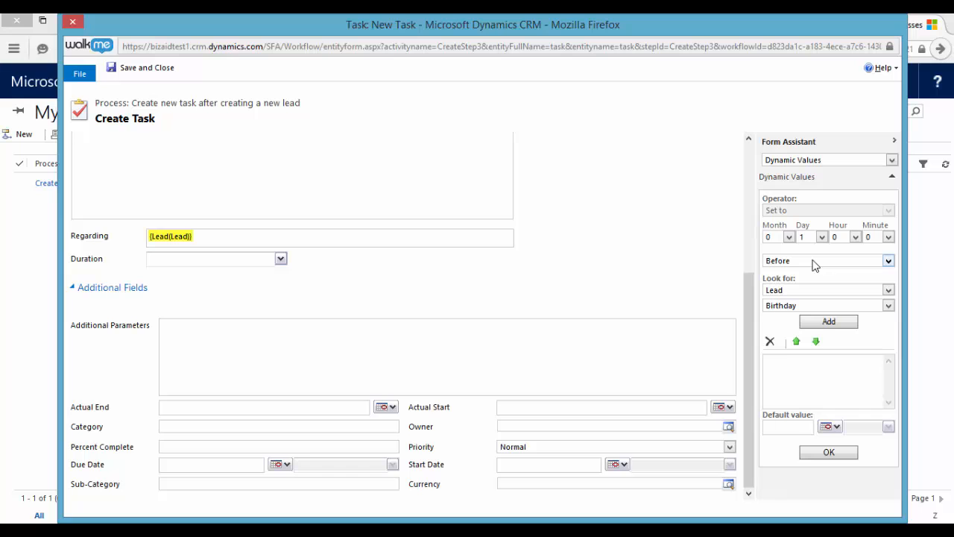
left_click(815, 263)
left_click(815, 284)
left_click(816, 306)
key("Down")
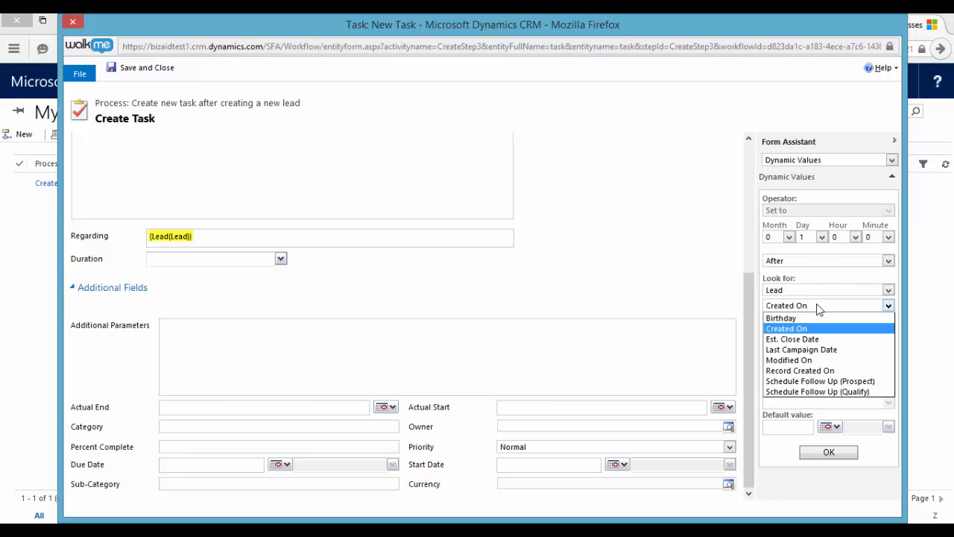
left_click(821, 328)
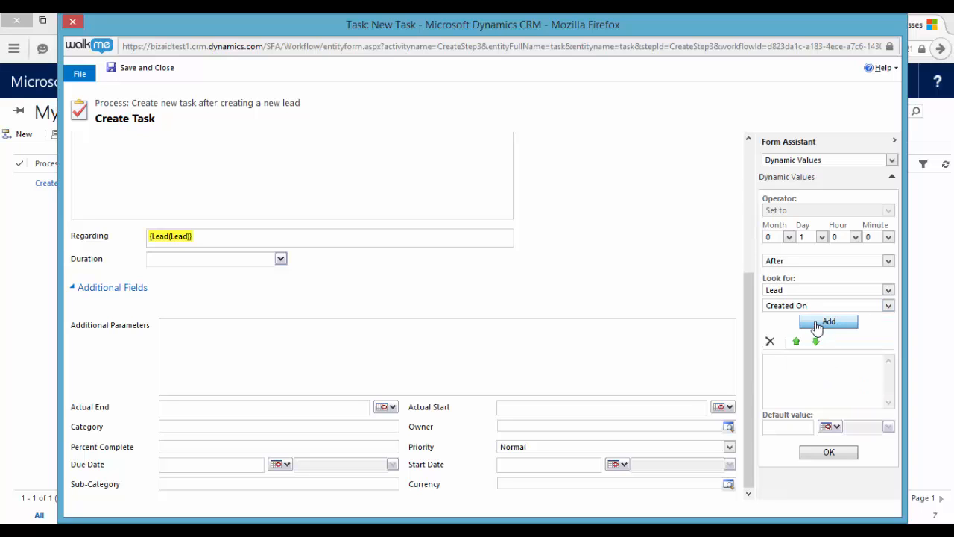
left_click(820, 321)
left_click(841, 452)
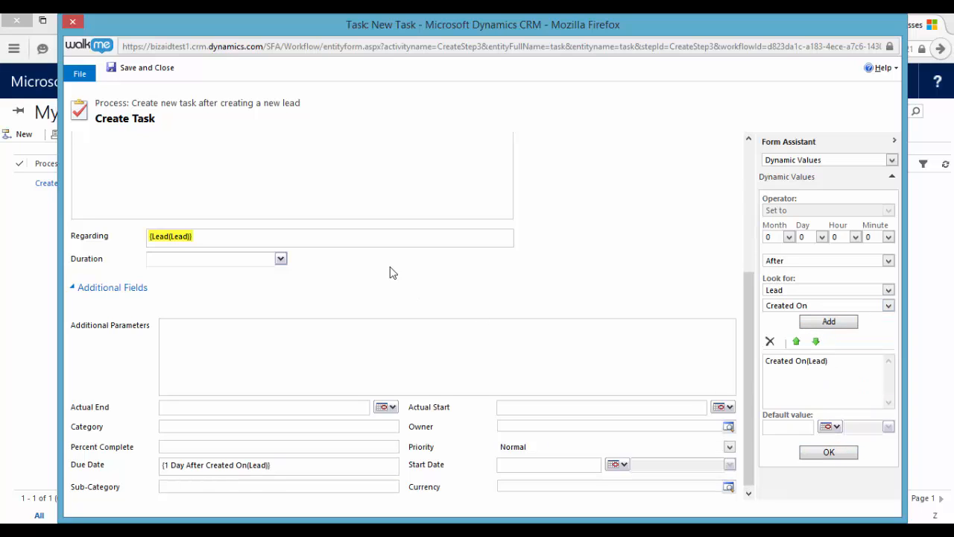
Save the task settings and convert the workflow to a real-time workflow
left_click(167, 72)
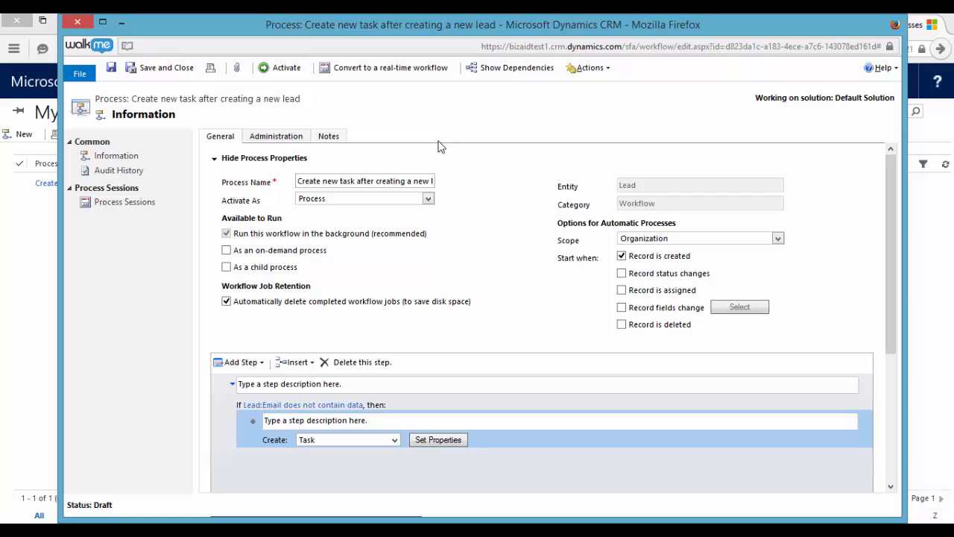
left_click(373, 69)
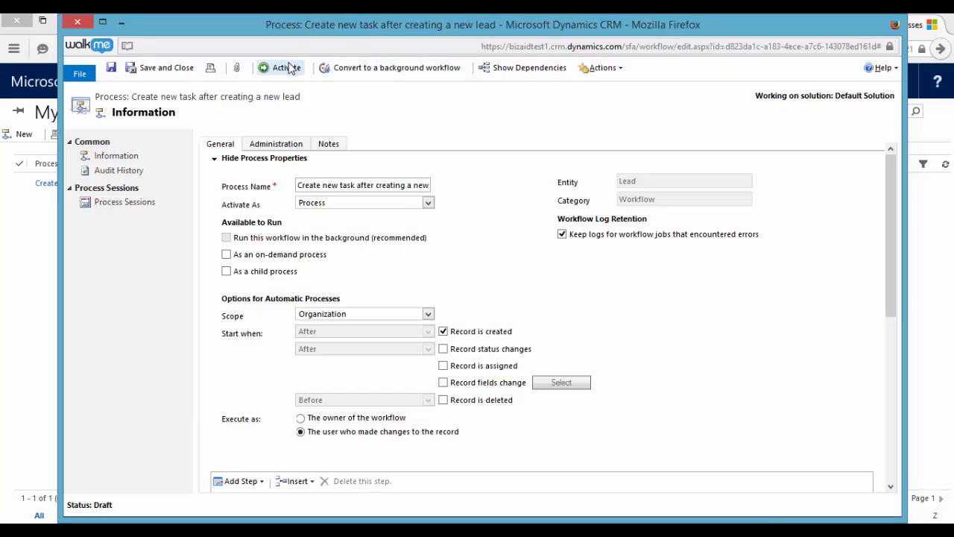
Activate the workflow and confirm the activation
left_click(290, 69)
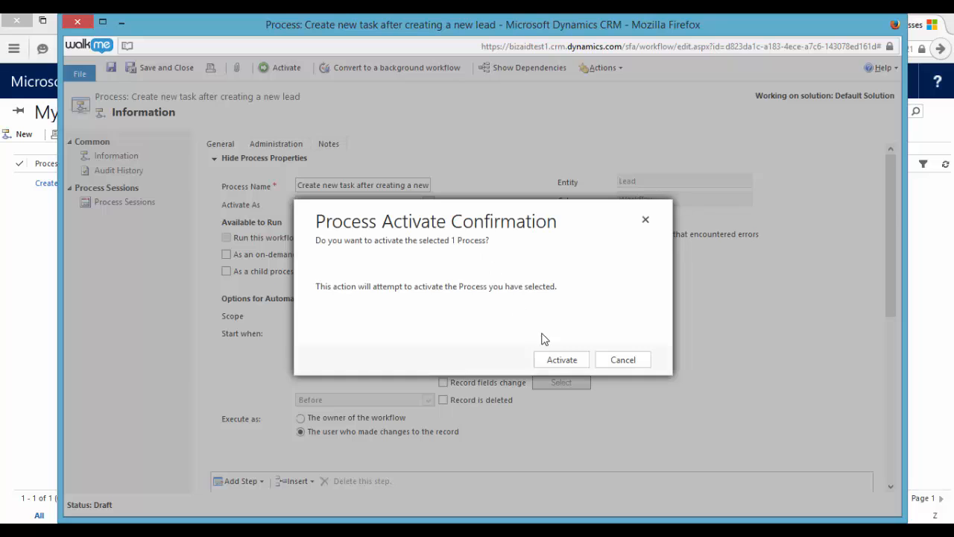
left_click(566, 360)
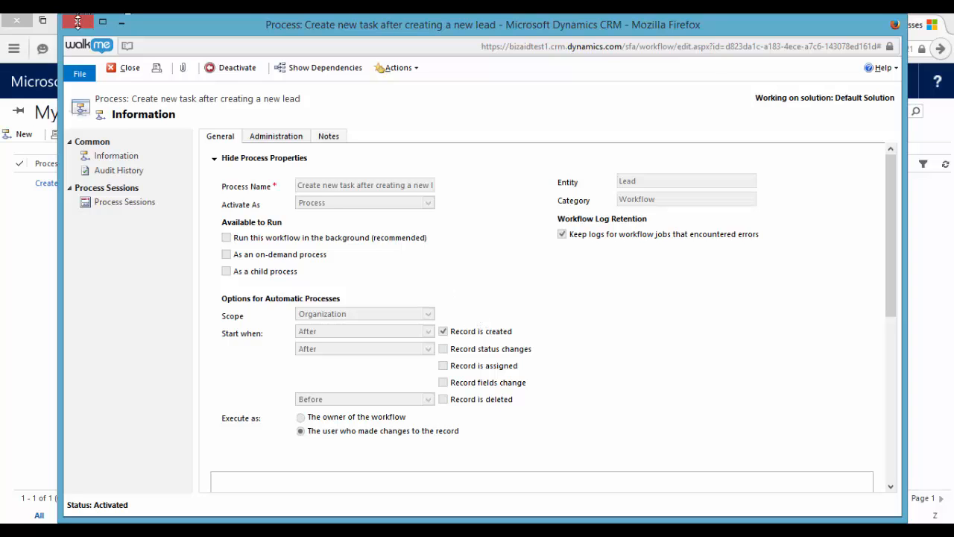
Close the process, go to Sales > Leads, and start a new lead record
left_click(121, 22)
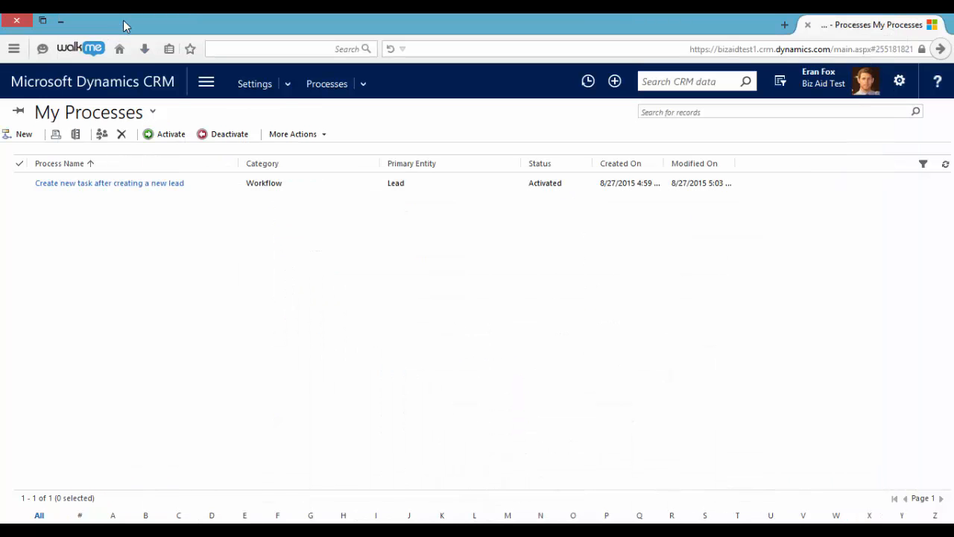
left_click(207, 83)
left_click(109, 132)
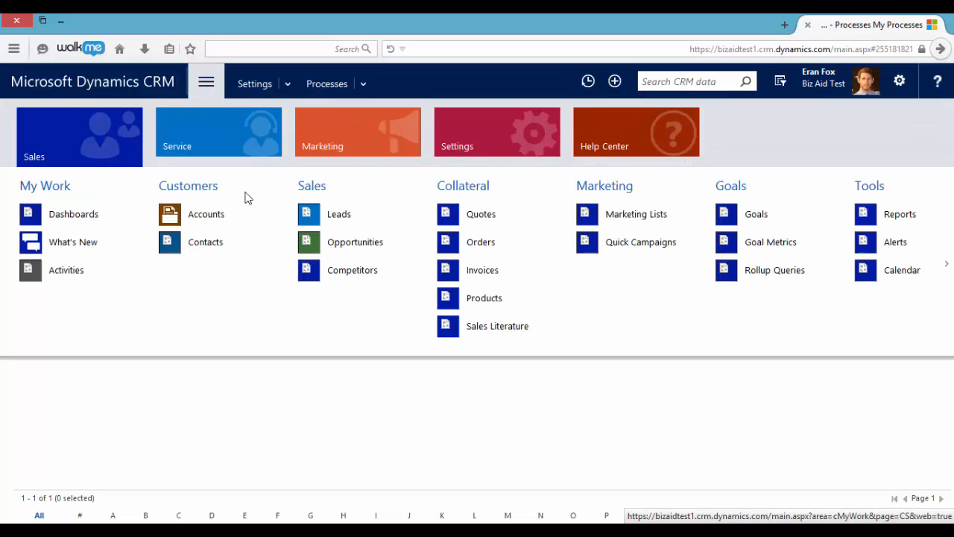
left_click(340, 214)
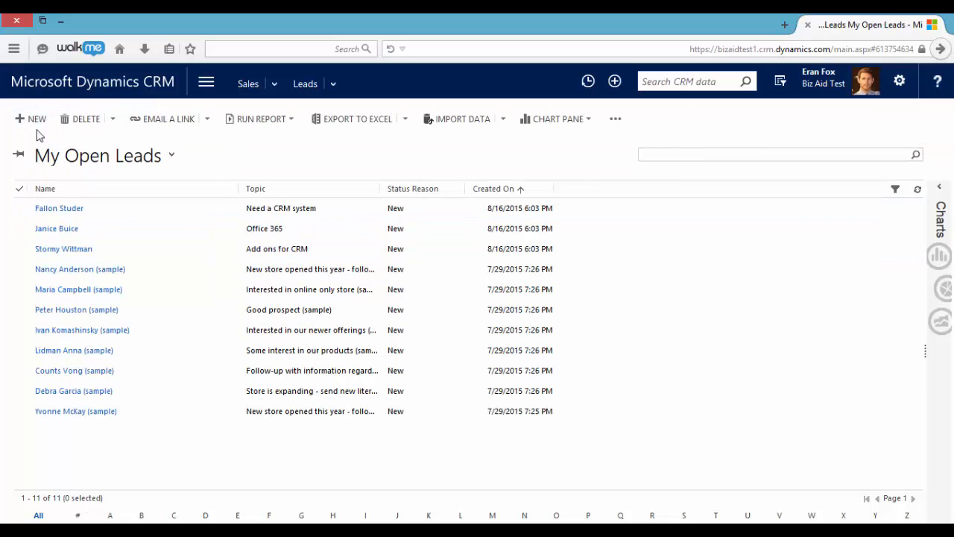
left_click(30, 121)
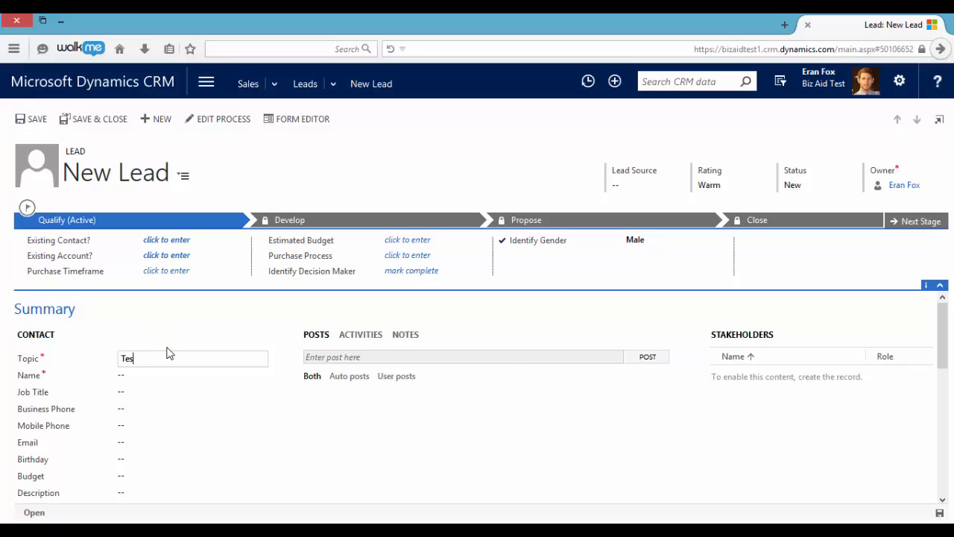
Enter topic 'Test' and the lead's first and last name, leaving email blank
type("t")
key("Tab")
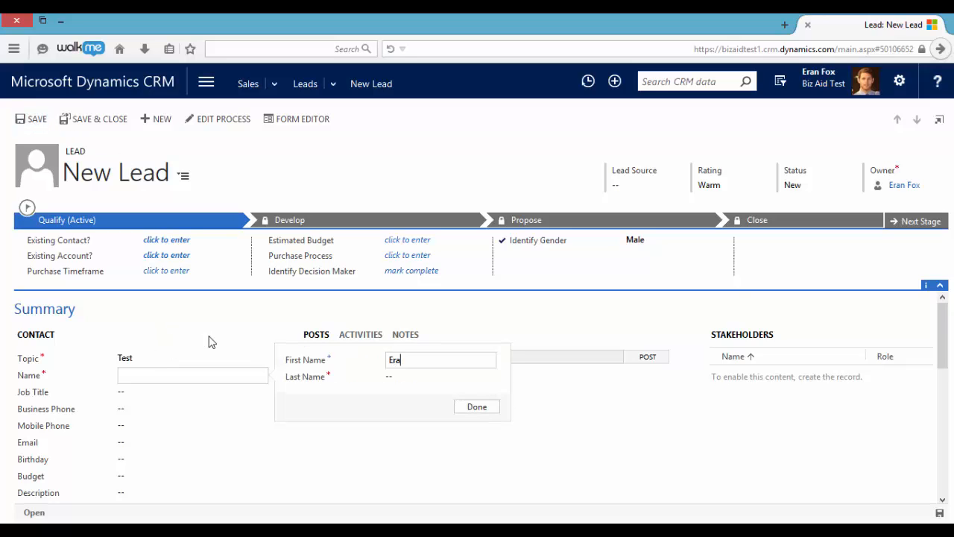
key("Tab")
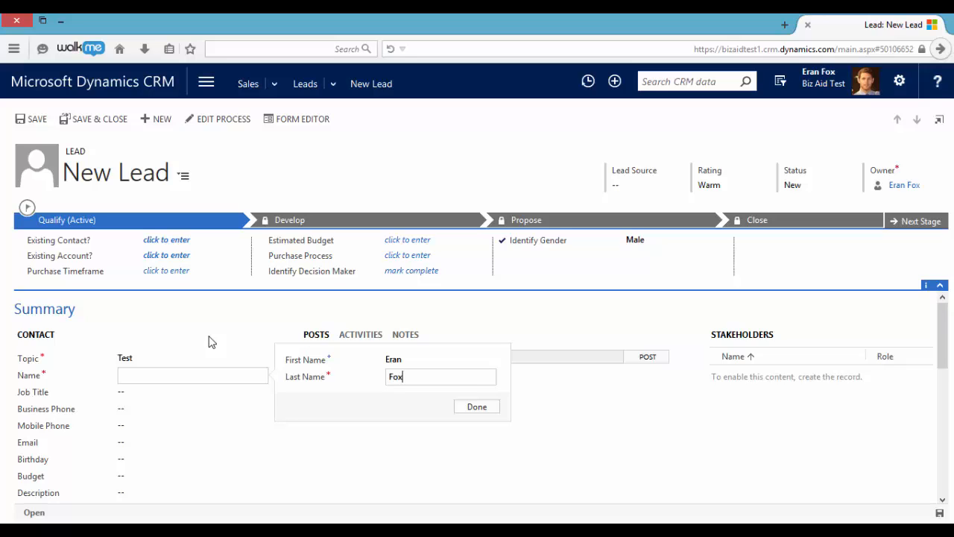
left_click(475, 407)
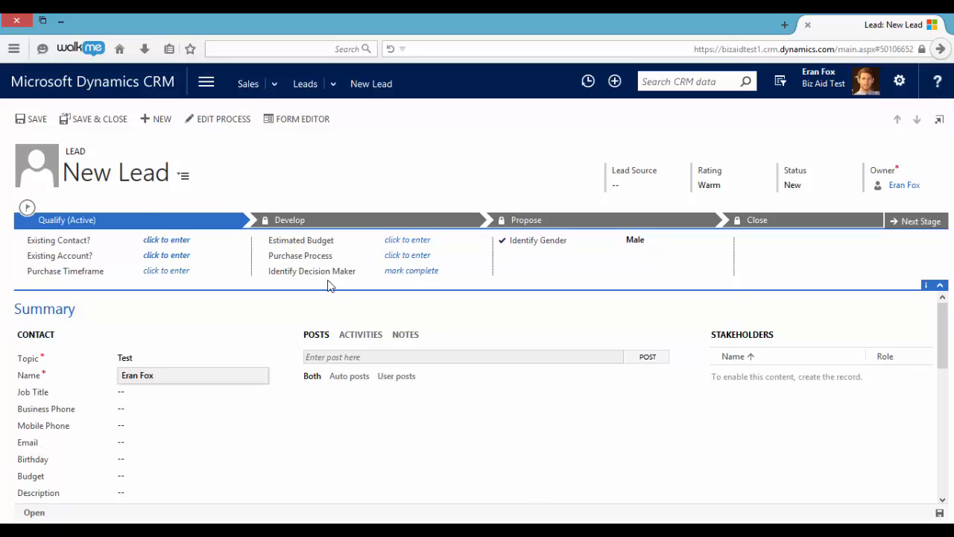
Save the lead and check its activities for the auto-created 'Contact the customer for a valid Email' task
left_click(30, 122)
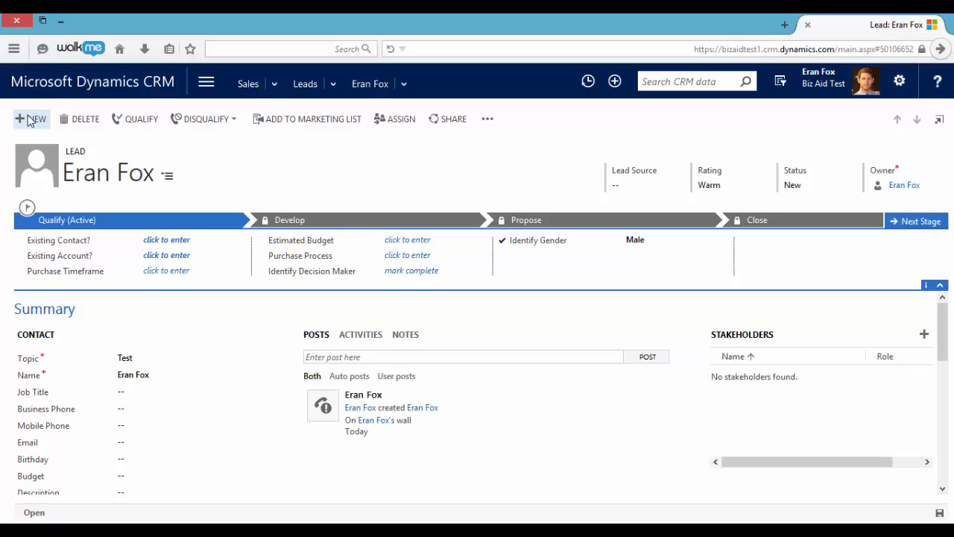
left_click(361, 337)
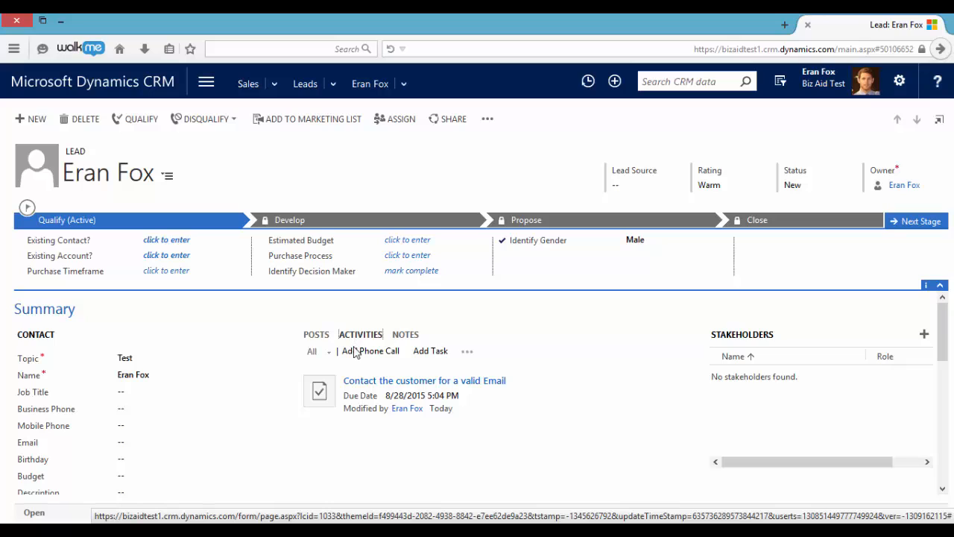
mouse_move(317, 390)
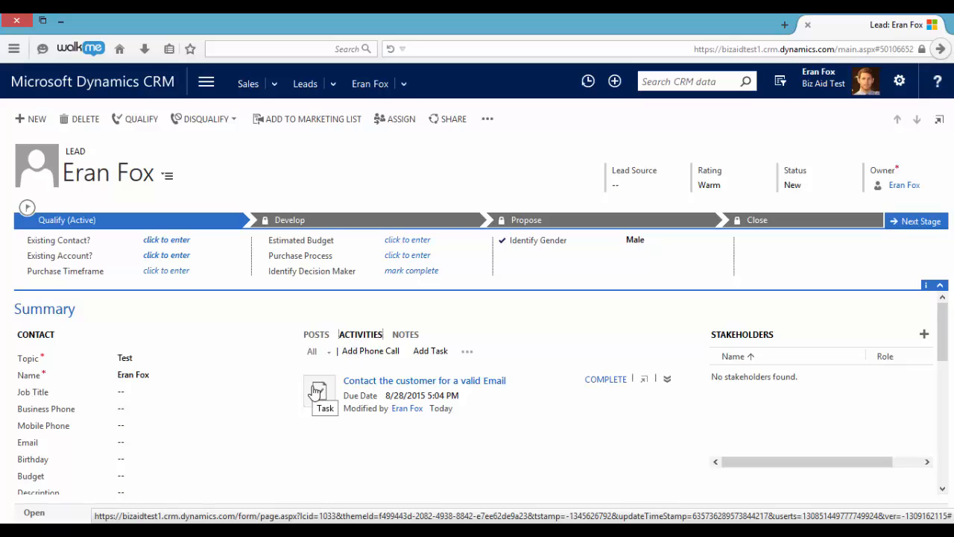